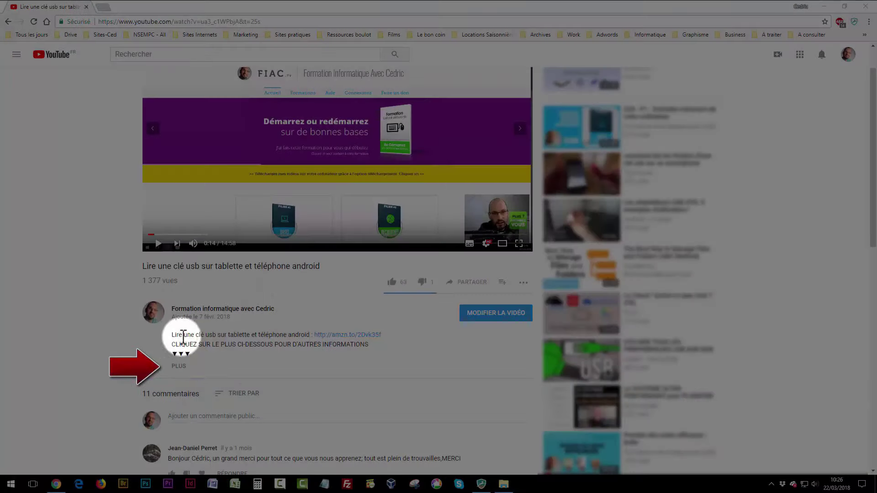
# Step: Expand the full description of the YouTube video about reading a USB key on an Android tablet and phone
pyautogui.click(179, 366)
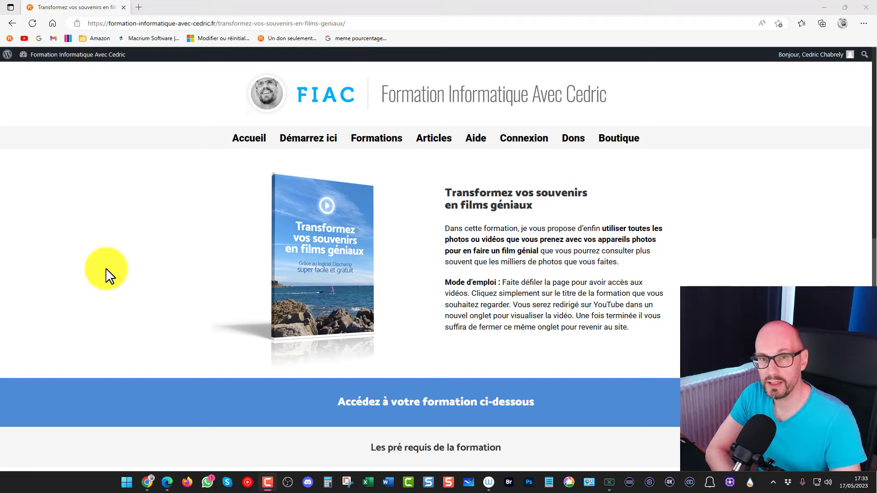
# Step: Switch to Chrome and open Google Photos from the Google home page's list of apps
pyautogui.scroll(-4, 154, 274)
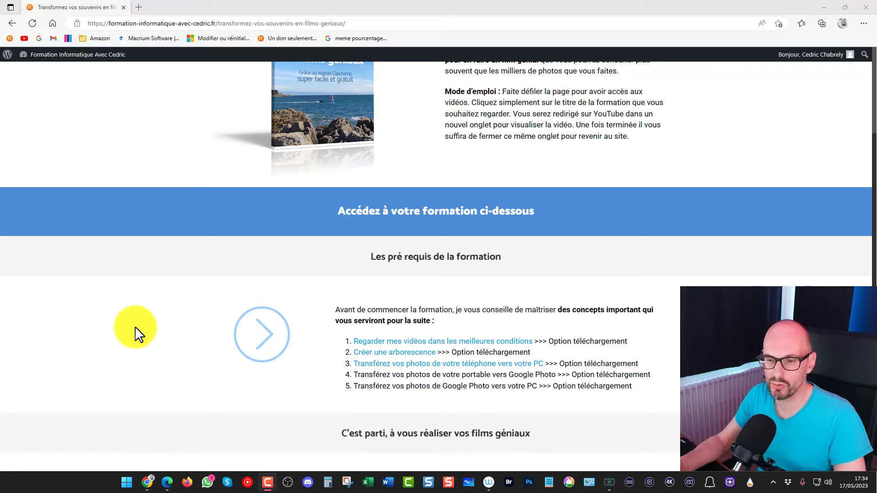
pyautogui.click(167, 483)
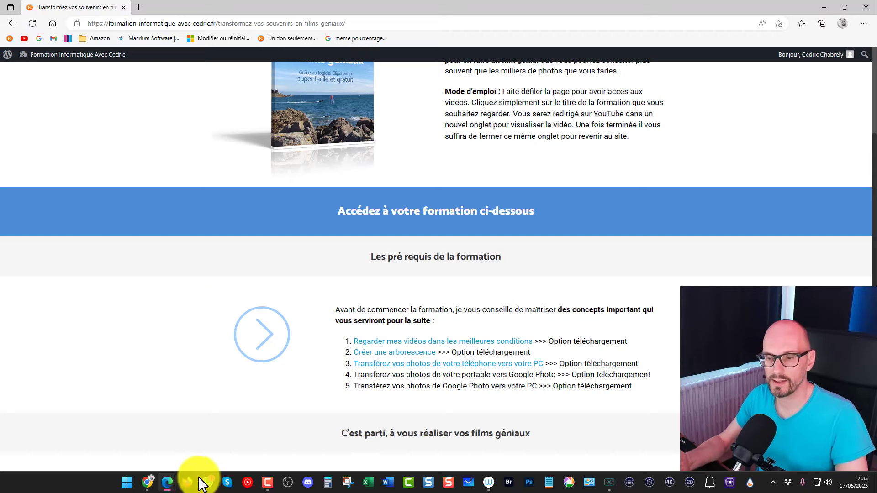
pyautogui.click(147, 483)
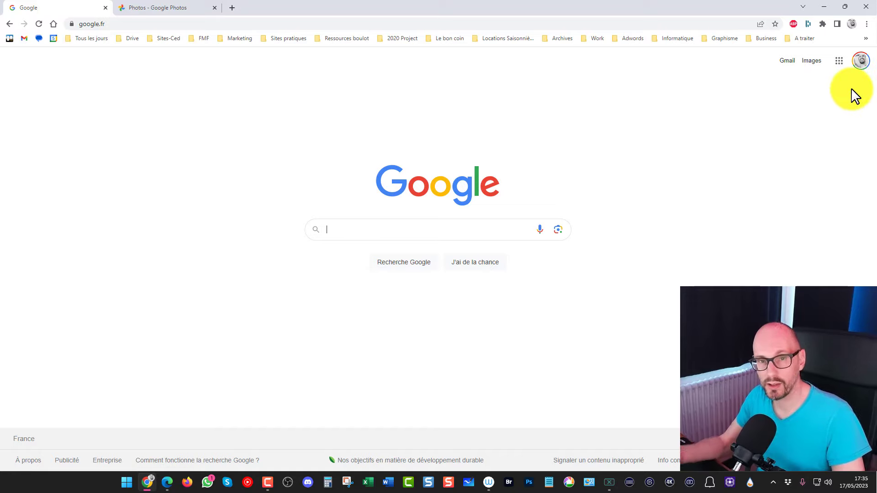
pyautogui.click(840, 63)
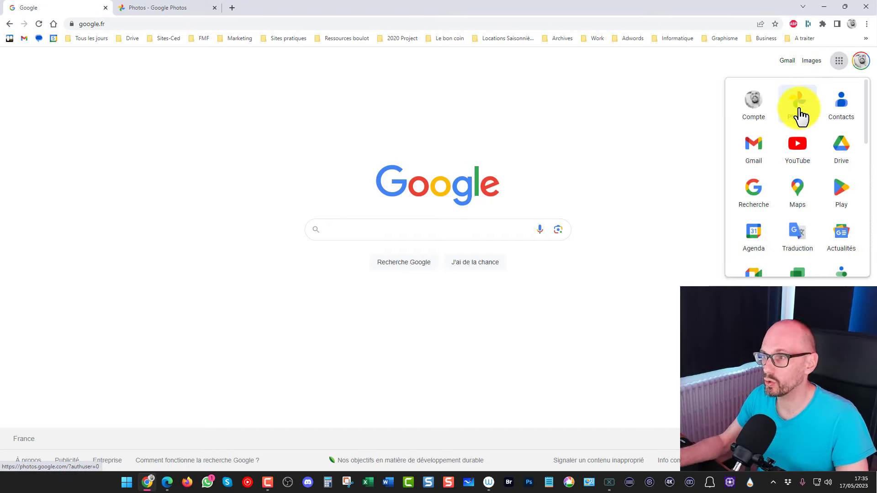
pyautogui.moveTo(802, 116); pyautogui.dragTo(818, 109)
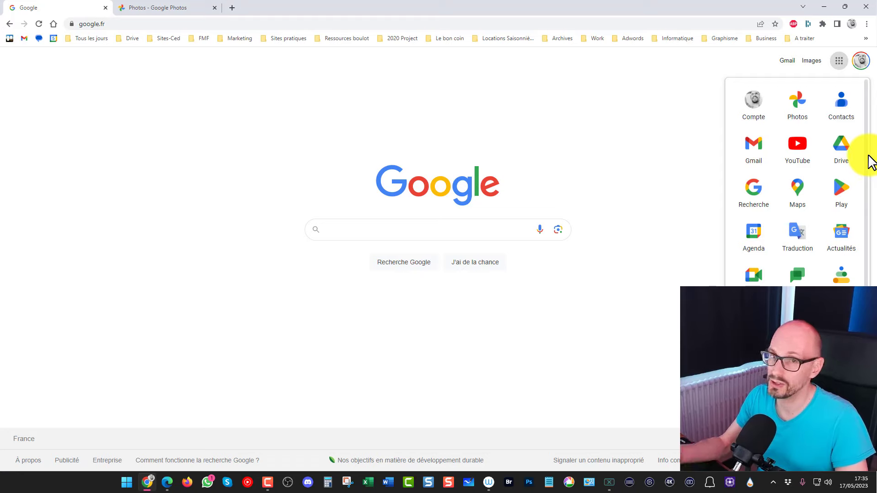
pyautogui.click(795, 112)
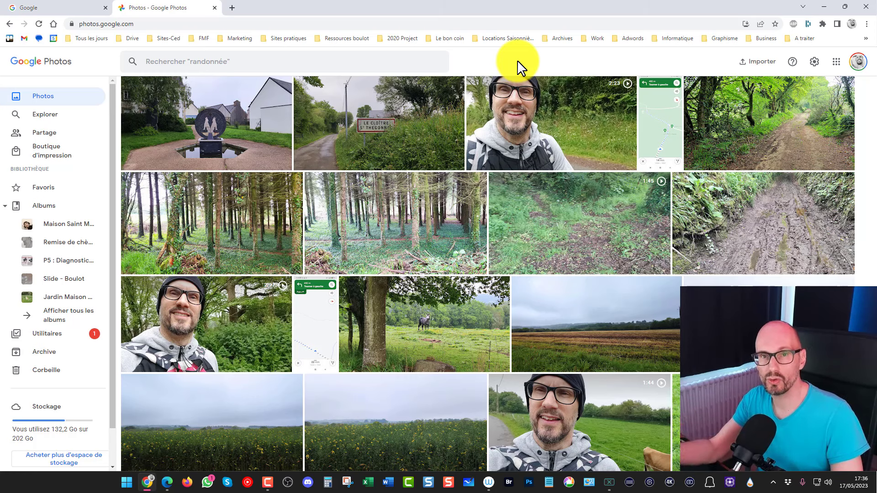
# Step: View the photo of the round stone fountain at full size and return to the photo library
pyautogui.scroll(1, 251, 221)
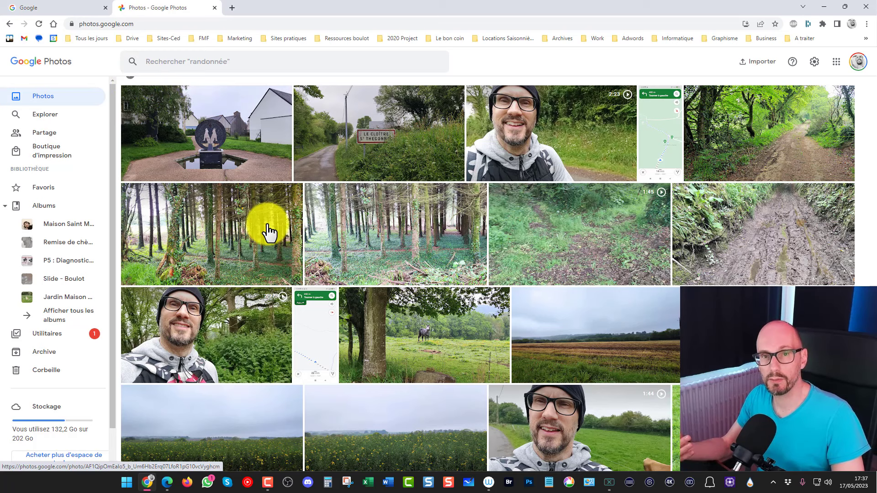
pyautogui.click(211, 132)
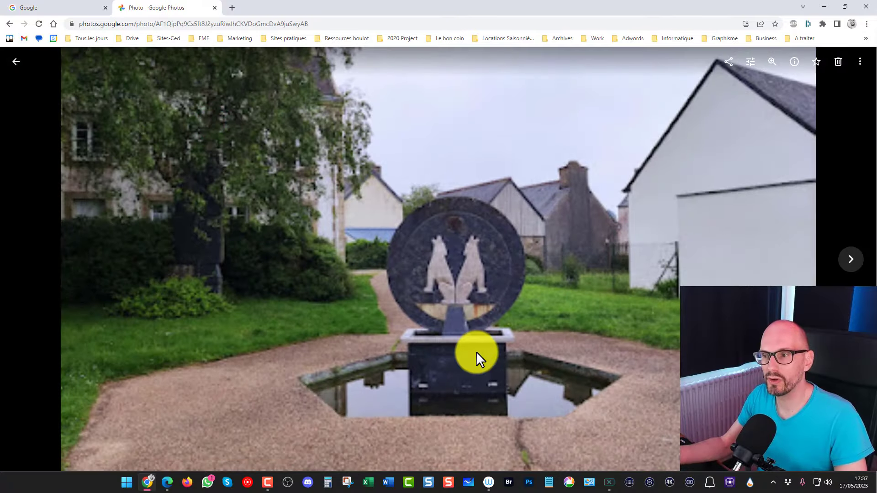
pyautogui.click(16, 61)
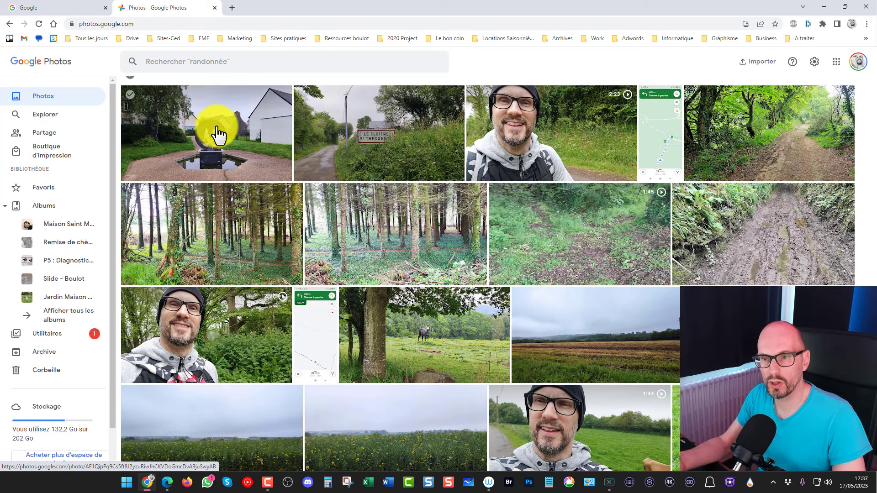
# Step: Select the whole range of photos and videos from the stone fountain picture through the last roadside video before ven. 12 mai
pyautogui.click(130, 96)
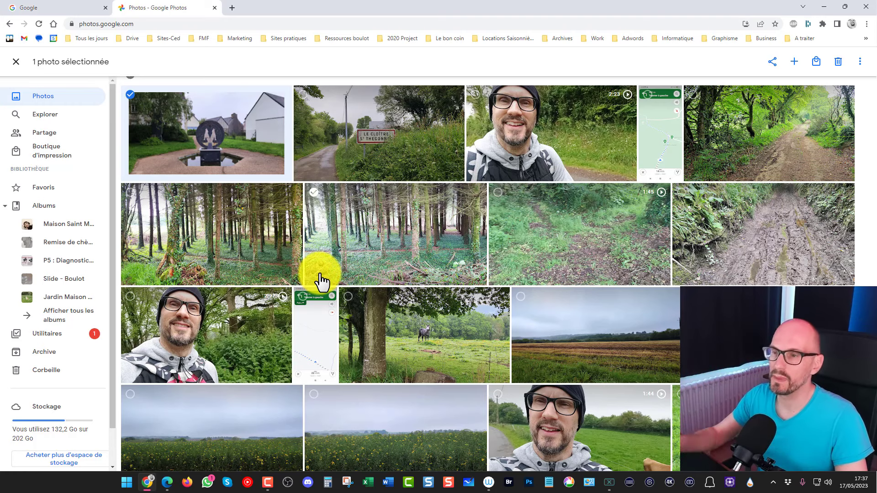
pyautogui.scroll(-1, 253, 214)
pyautogui.scroll(-10, 254, 202)
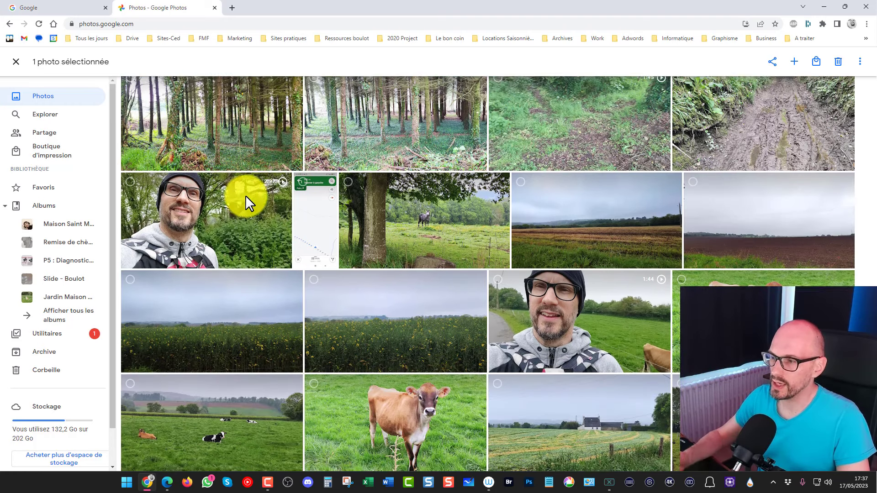
pyautogui.scroll(-10, 273, 206)
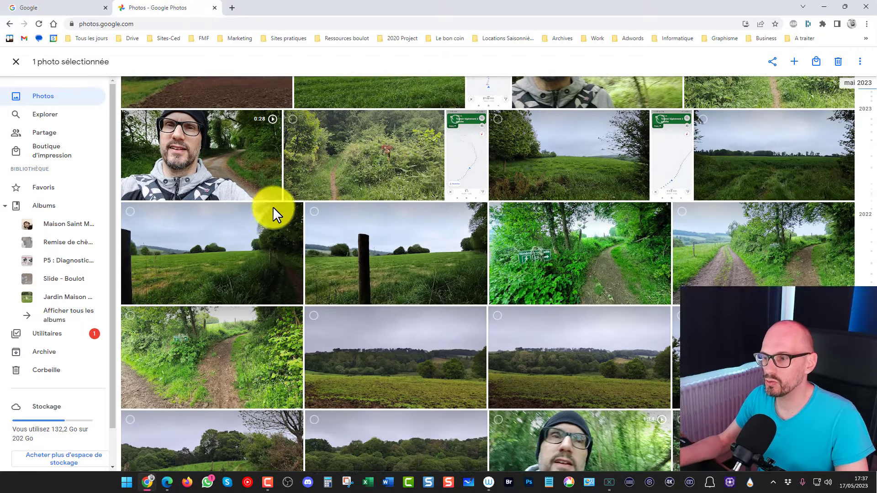
pyautogui.scroll(-10, 268, 210)
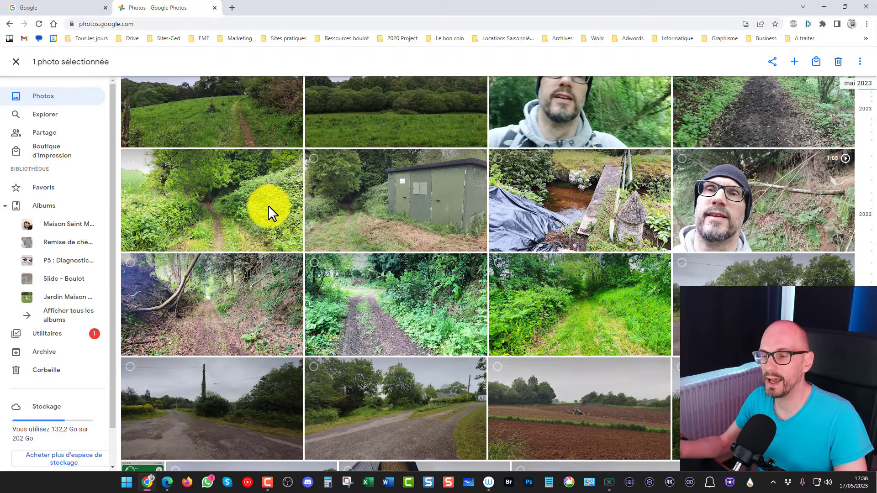
pyautogui.scroll(-10, 267, 208)
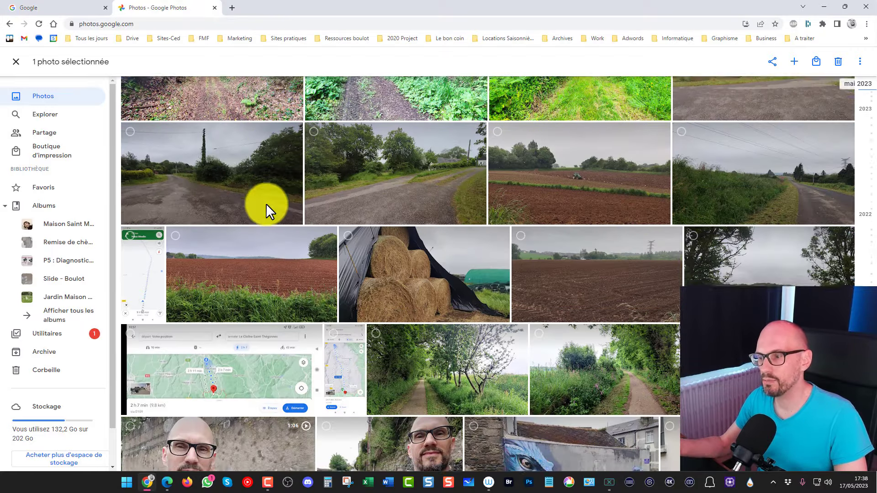
pyautogui.scroll(-2, 265, 202)
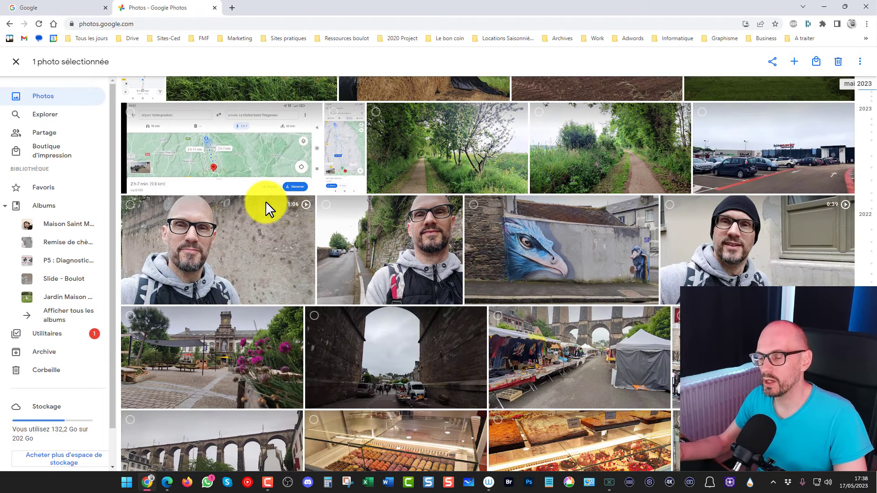
pyautogui.scroll(-3, 267, 210)
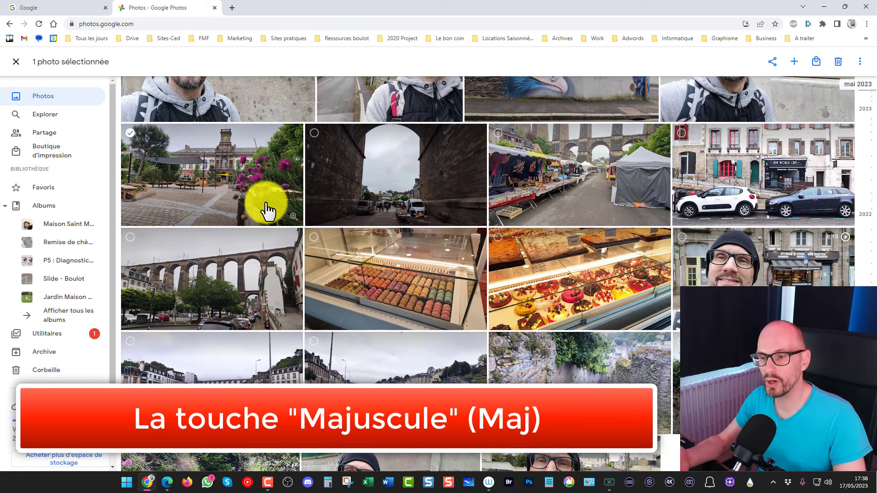
pyautogui.scroll(-2, 269, 213)
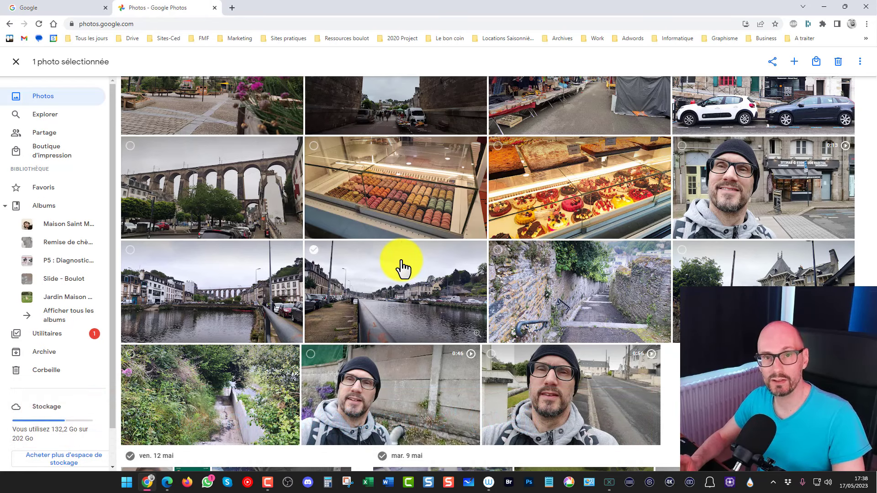
pyautogui.press('shift')
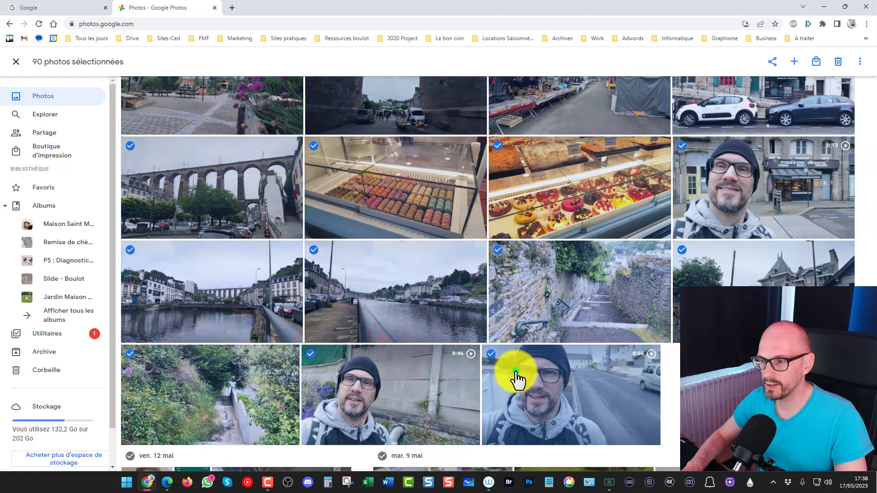
pyautogui.keyDown('shift'); pyautogui.click(520, 383); pyautogui.keyUp('shift')
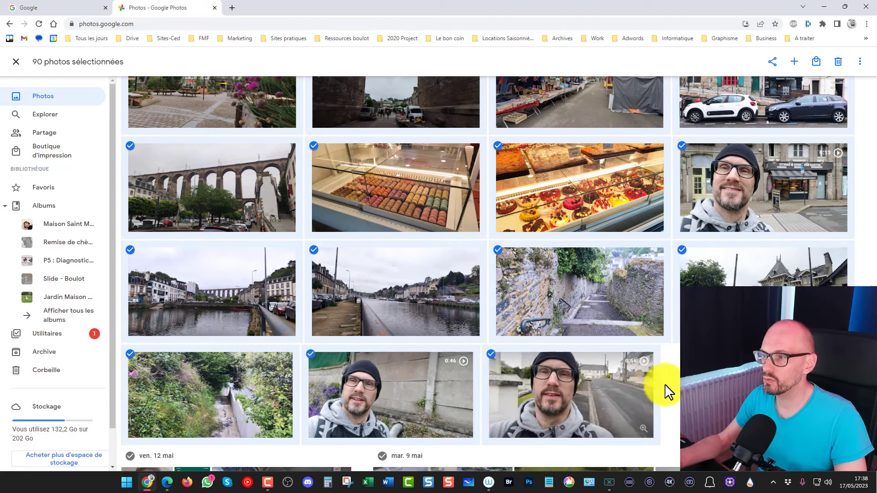
# Step: Deselect the stone stairway and fruit tart display photos, and add both back to the selection
pyautogui.scroll(2, 357, 247)
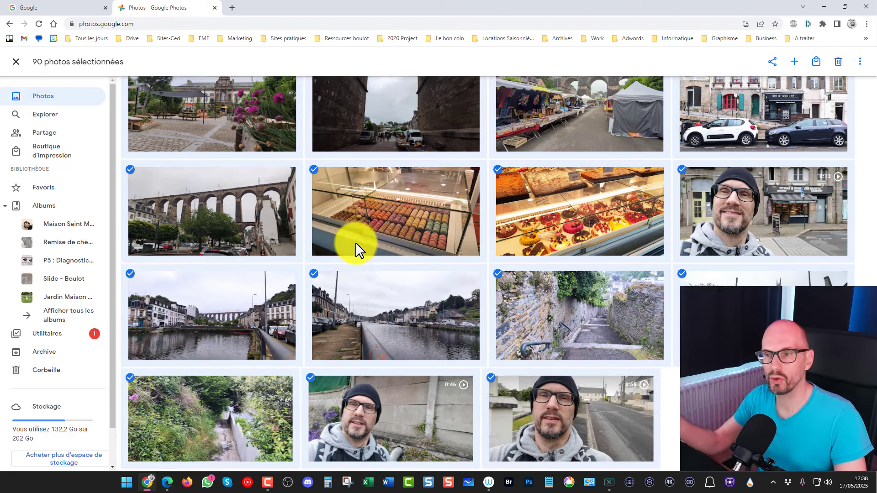
pyautogui.scroll(15, 355, 242)
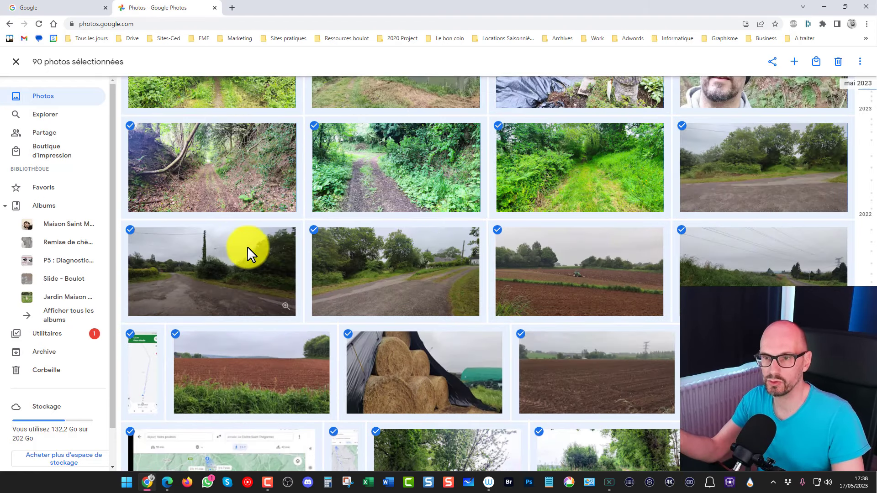
pyautogui.scroll(-11, 248, 246)
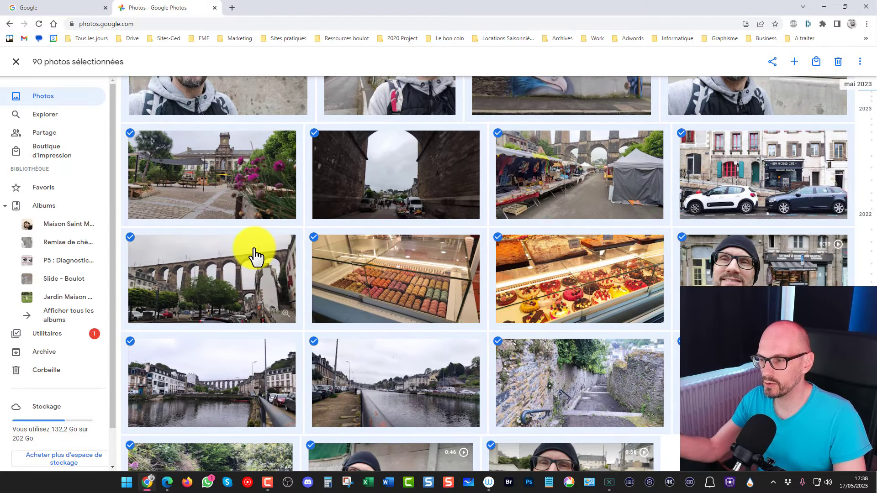
pyautogui.scroll(-3, 254, 249)
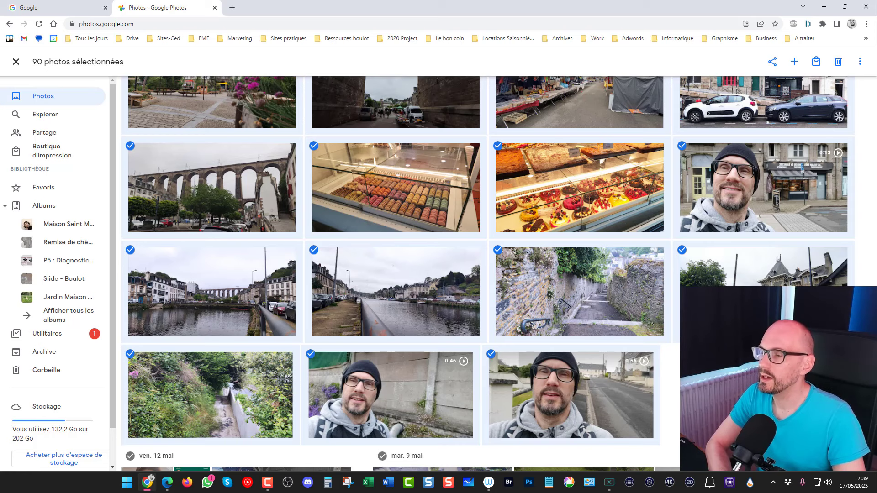
pyautogui.click(539, 292)
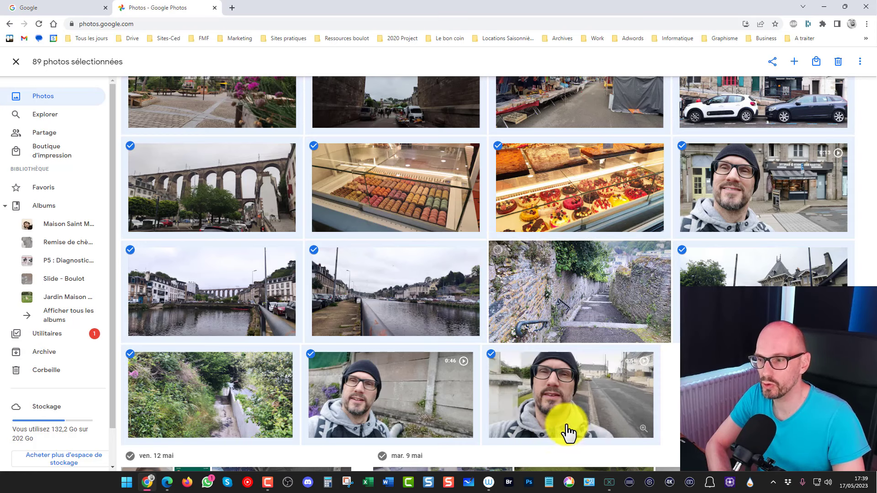
pyautogui.click(567, 188)
pyautogui.scroll(1, 626, 388)
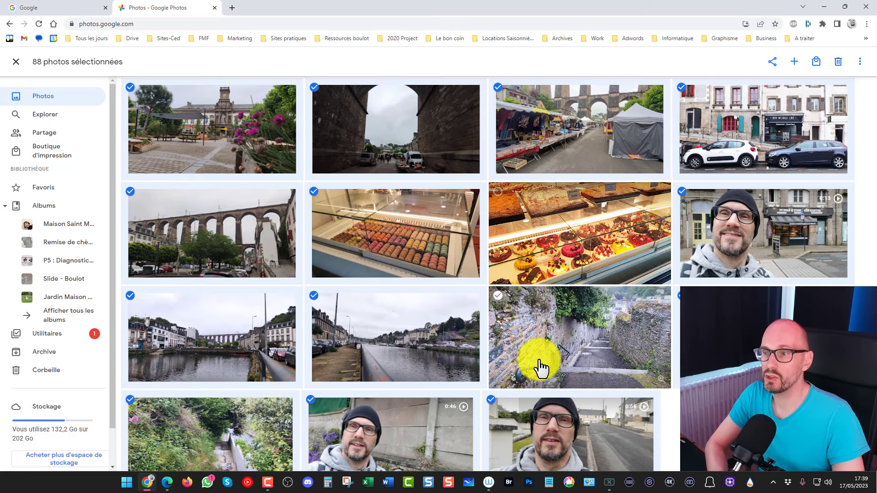
pyautogui.click(497, 192)
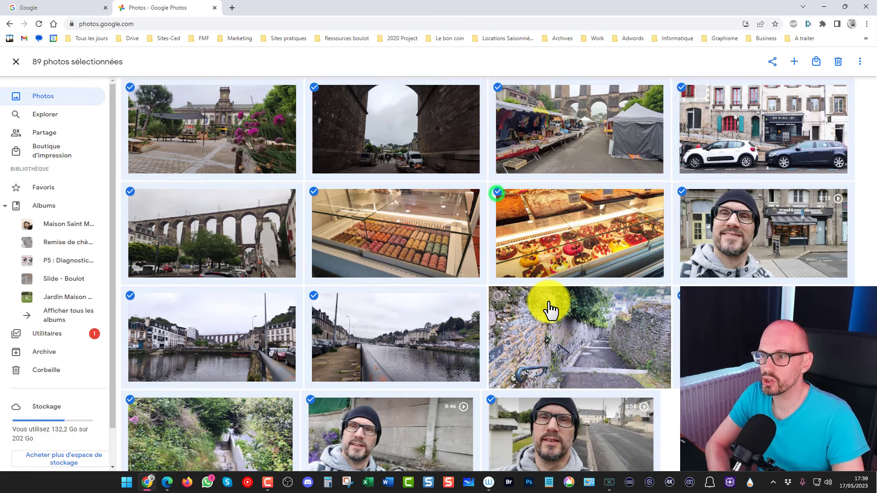
pyautogui.click(503, 299)
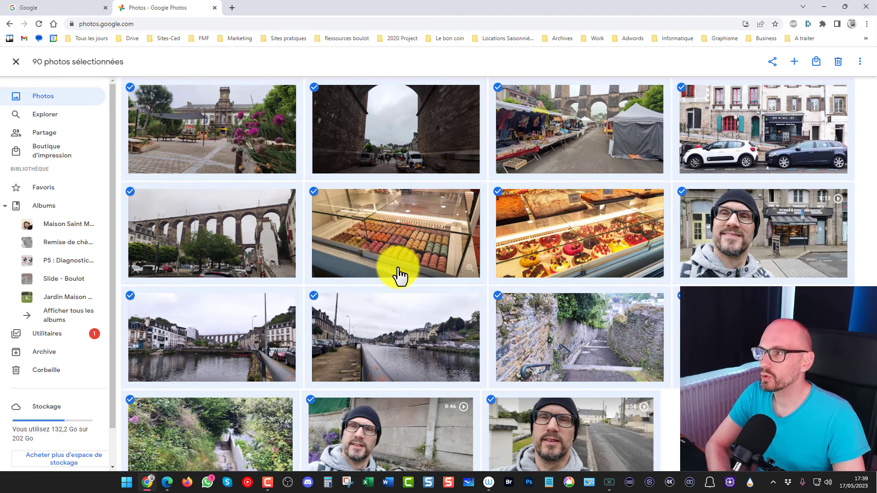
# Step: Check through the selected range and download all the selected photos and videos to the computer
pyautogui.scroll(3, 405, 283)
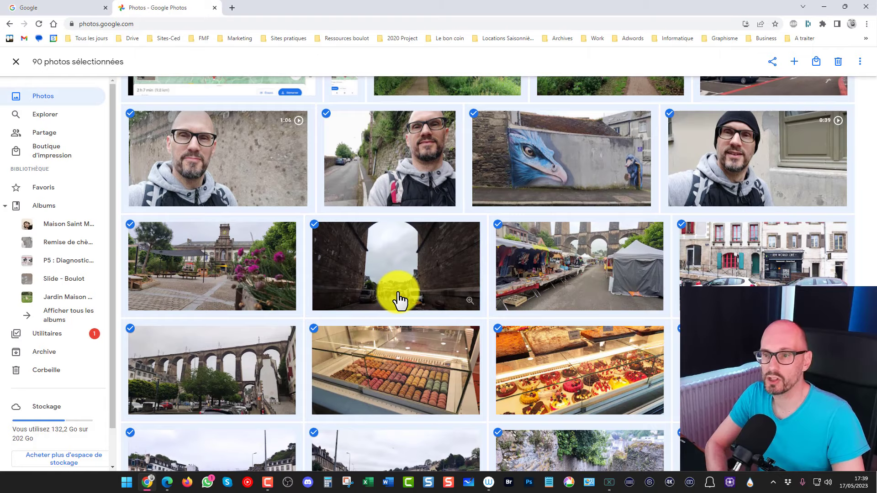
pyautogui.scroll(5, 397, 300)
pyautogui.scroll(1, 329, 377)
pyautogui.scroll(3, 320, 388)
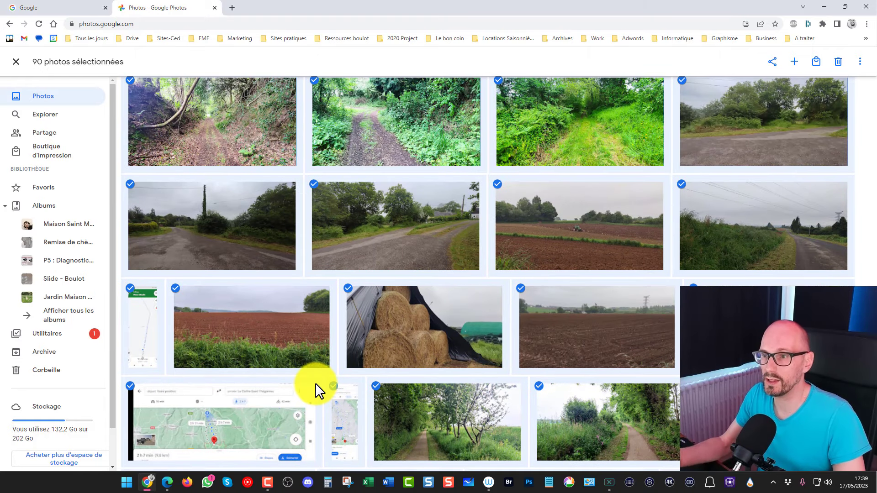
pyautogui.scroll(1, 315, 386)
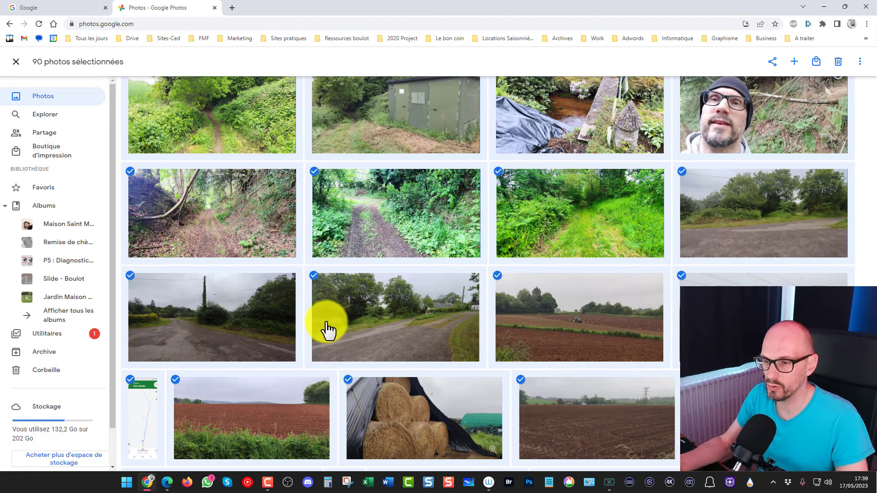
pyautogui.scroll(-5, 294, 294)
pyautogui.scroll(-5, 294, 295)
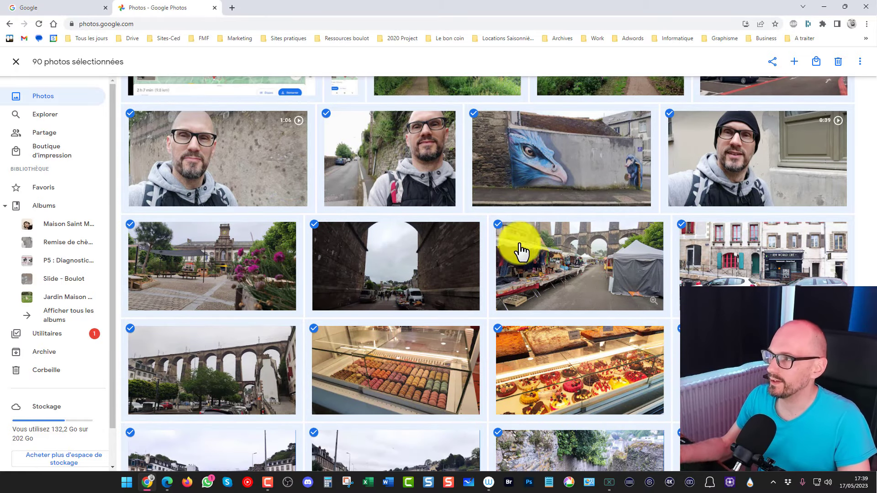
pyautogui.click(861, 63)
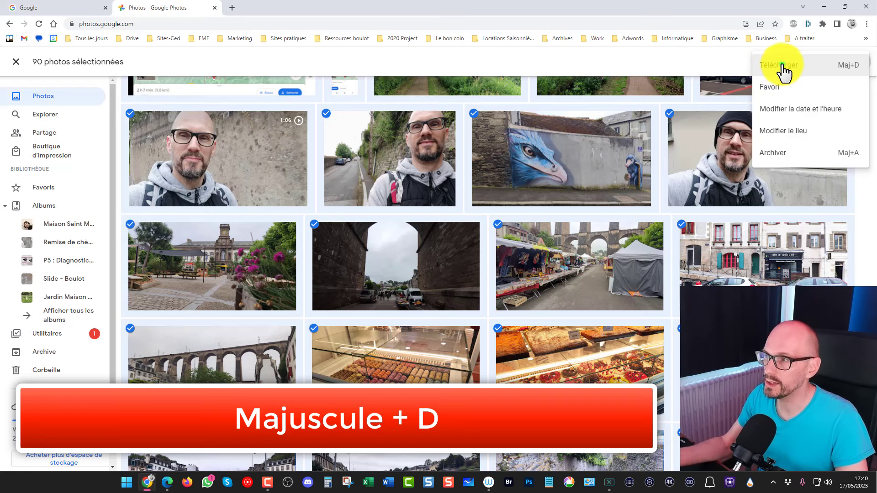
pyautogui.click(784, 69)
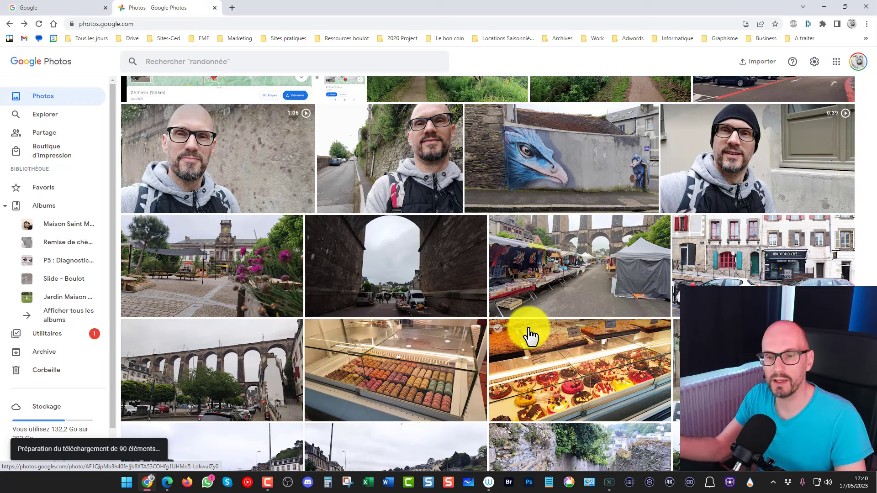
pyautogui.scroll(-4, 496, 337)
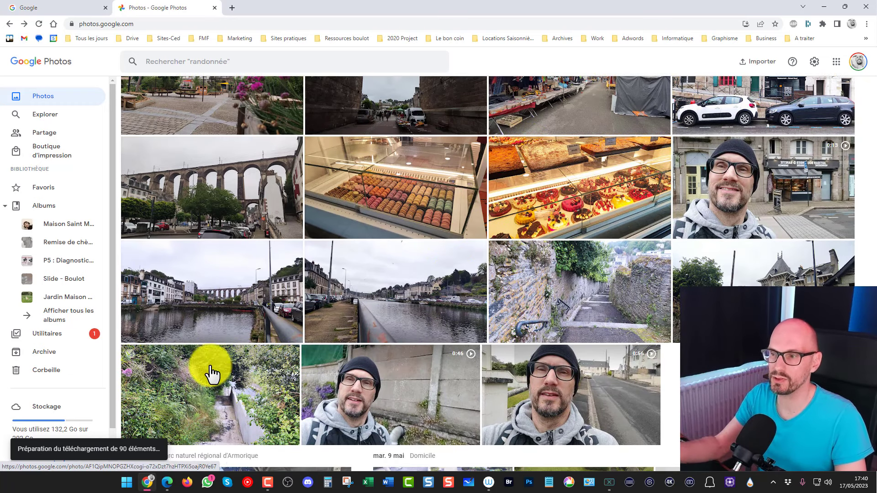
pyautogui.scroll(2, 240, 397)
pyautogui.scroll(3, 239, 398)
pyautogui.scroll(3, 241, 400)
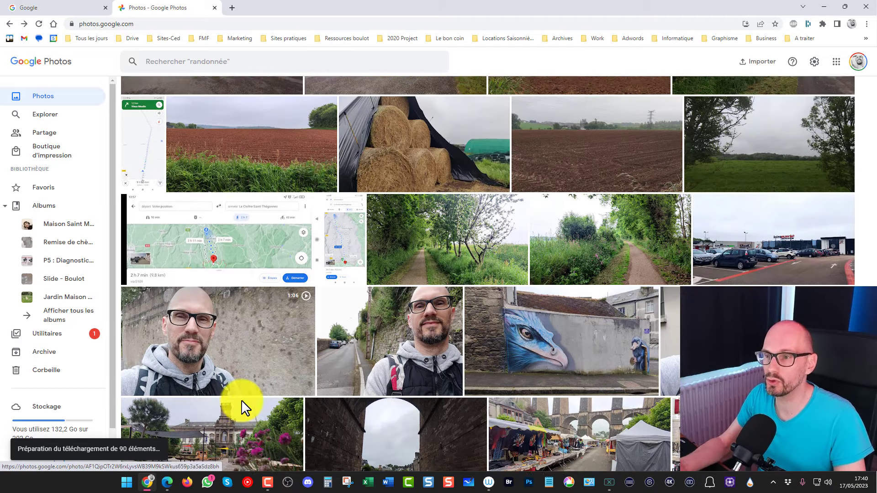
pyautogui.scroll(4, 241, 399)
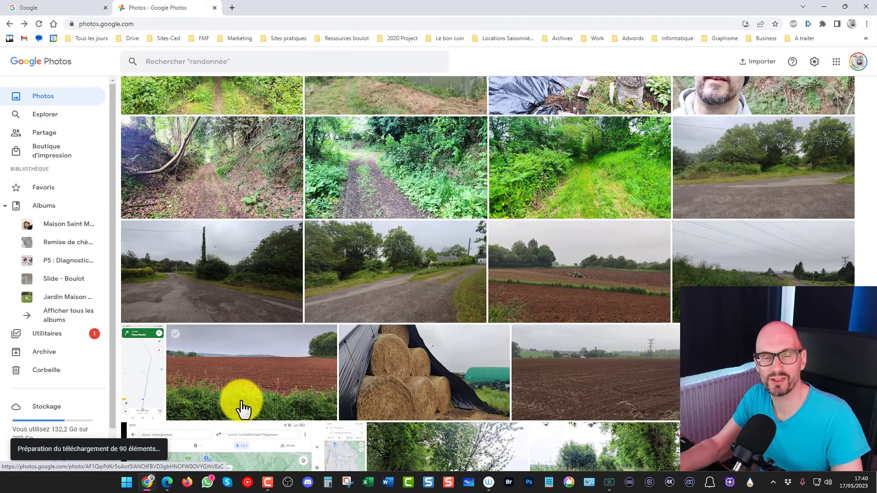
pyautogui.scroll(3, 242, 409)
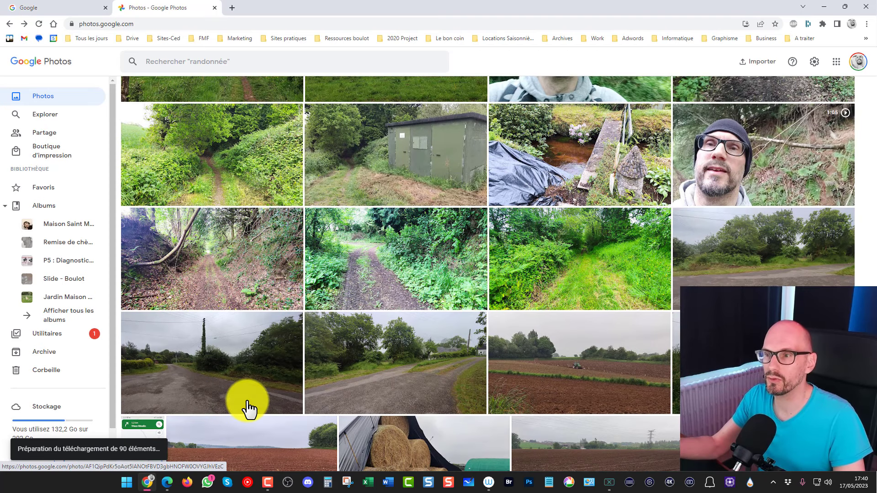
pyautogui.scroll(1, 247, 405)
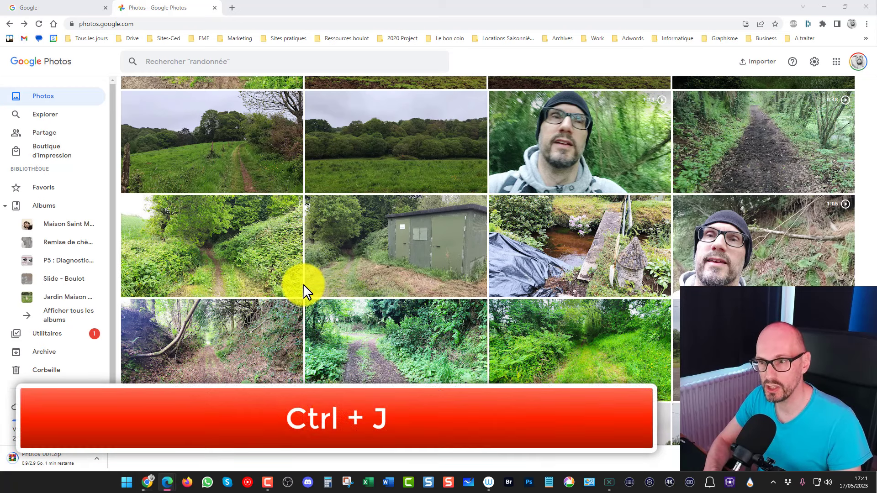
# Step: Check the progress of Photos-001.zip in the browser's download list, and minimize both browser windows to view the desktop
pyautogui.hotkey('ctrl', 'j')
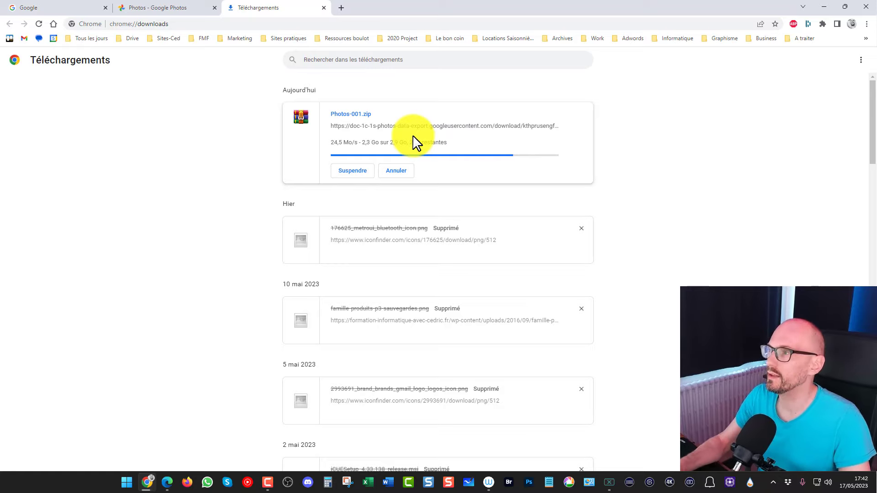
pyautogui.click(821, 4)
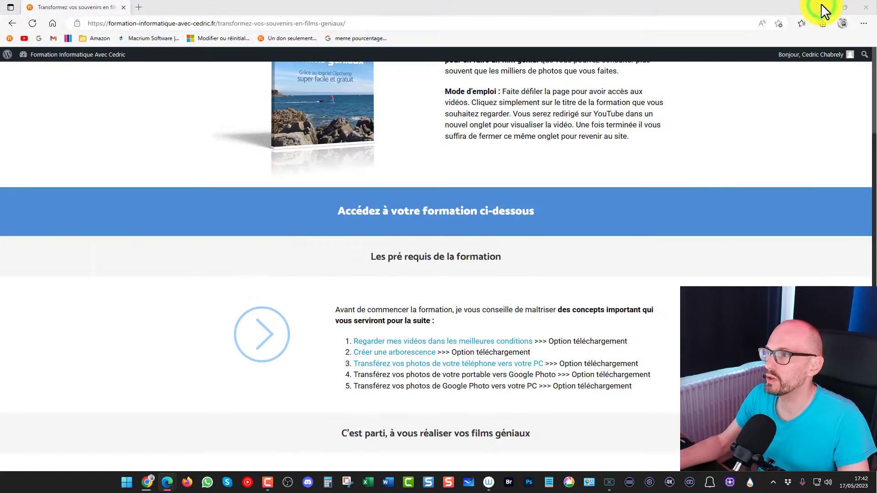
pyautogui.click(822, 3)
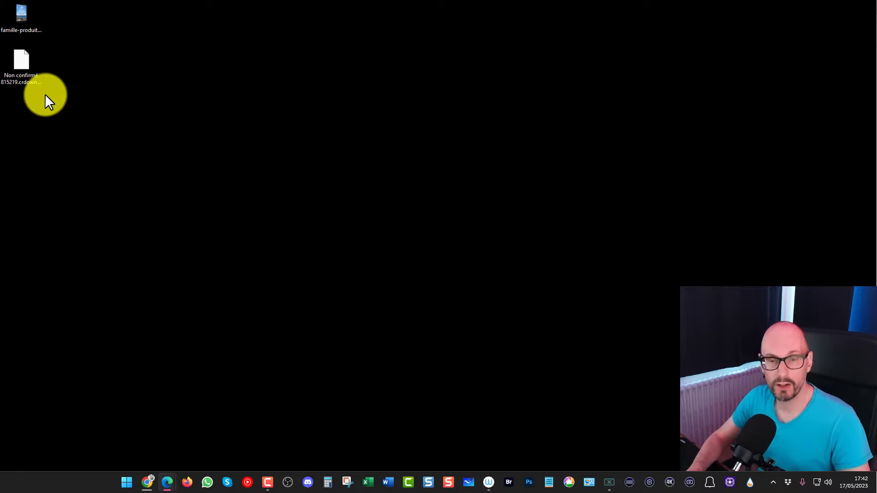
# Step: Switch to File Explorer, view the Téléchargements folder, and close the window to return to the desktop
pyautogui.press('super+e')
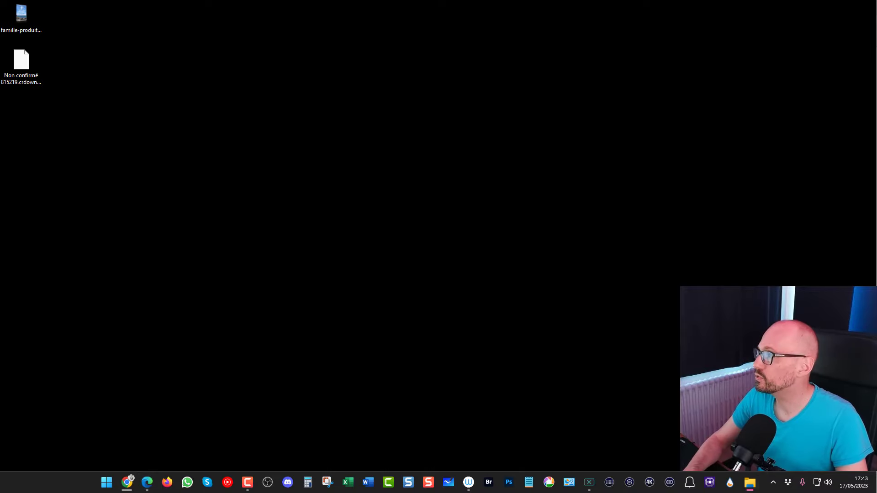
pyautogui.moveTo(582, 142); pyautogui.dragTo(396, 92)
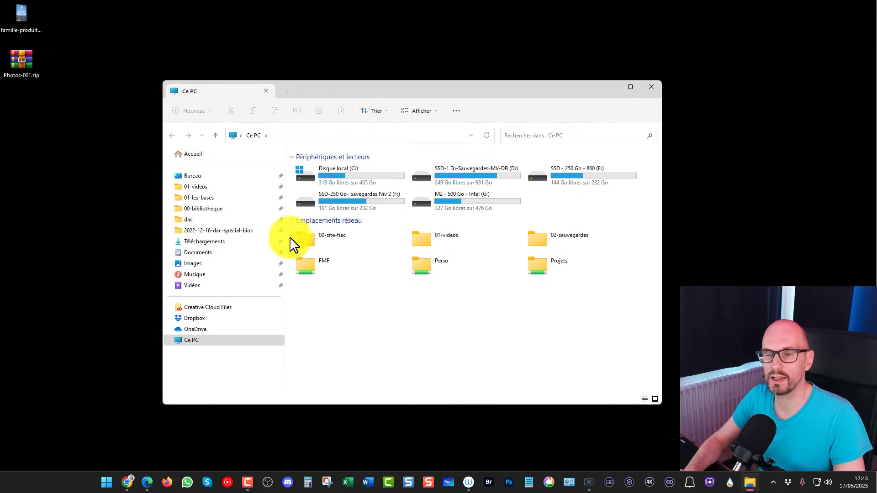
pyautogui.click(201, 242)
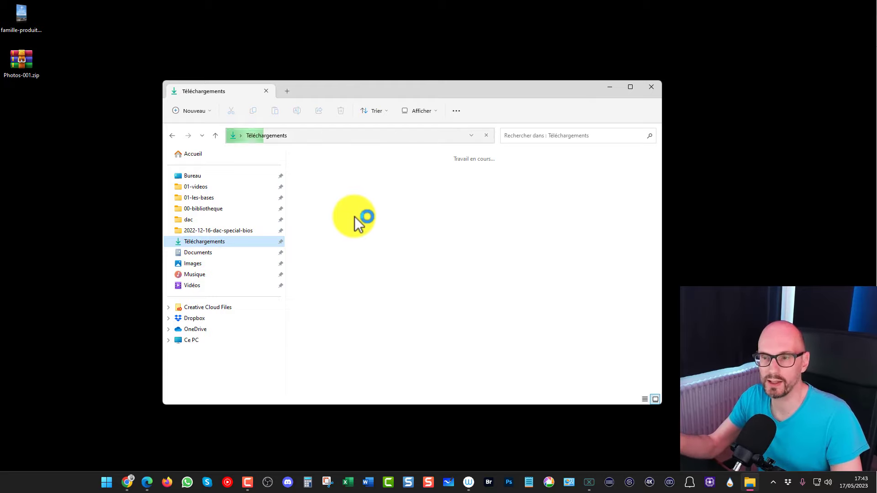
pyautogui.click(651, 87)
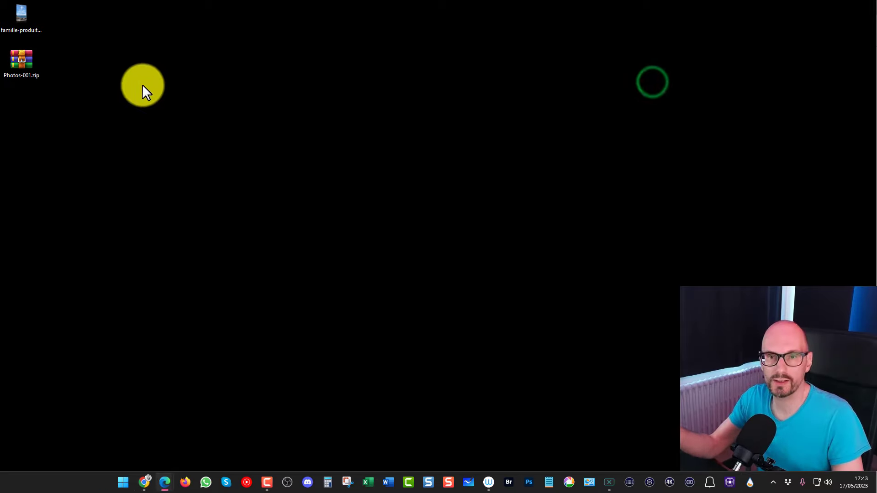